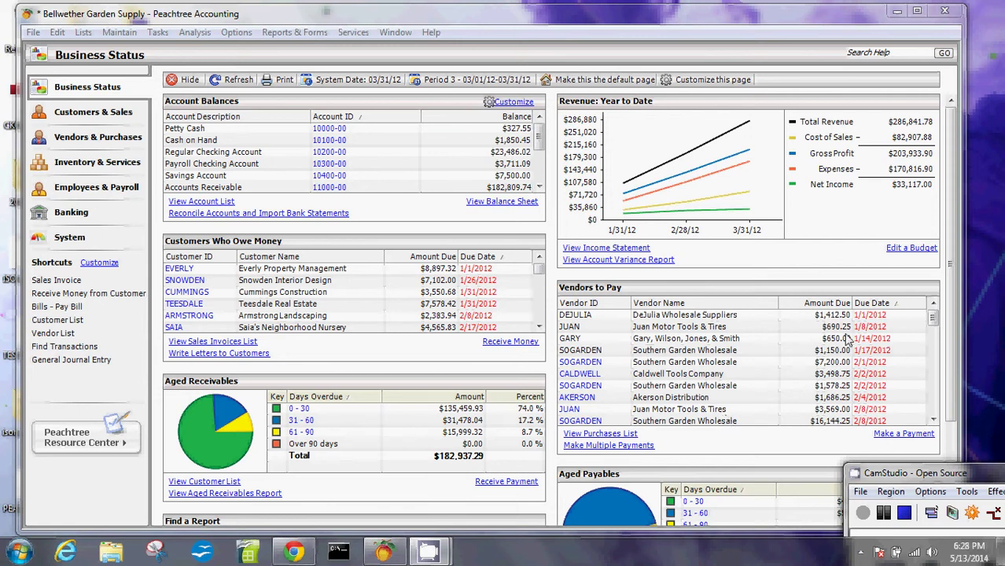
# - Open the automatic backup setup from the System page and move its window clear of the page's backup section
pyautogui.click(678, 24)
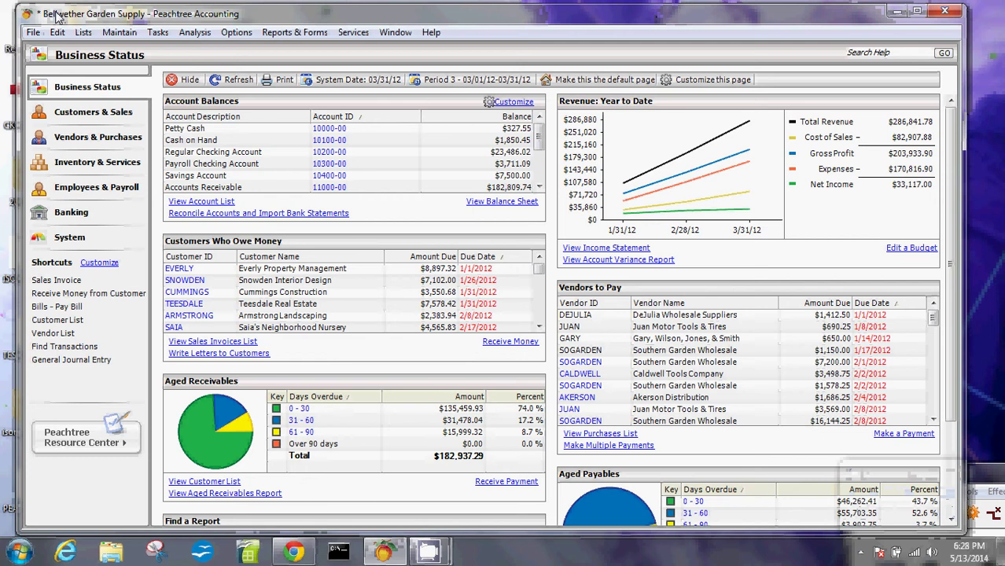
pyautogui.click(78, 238)
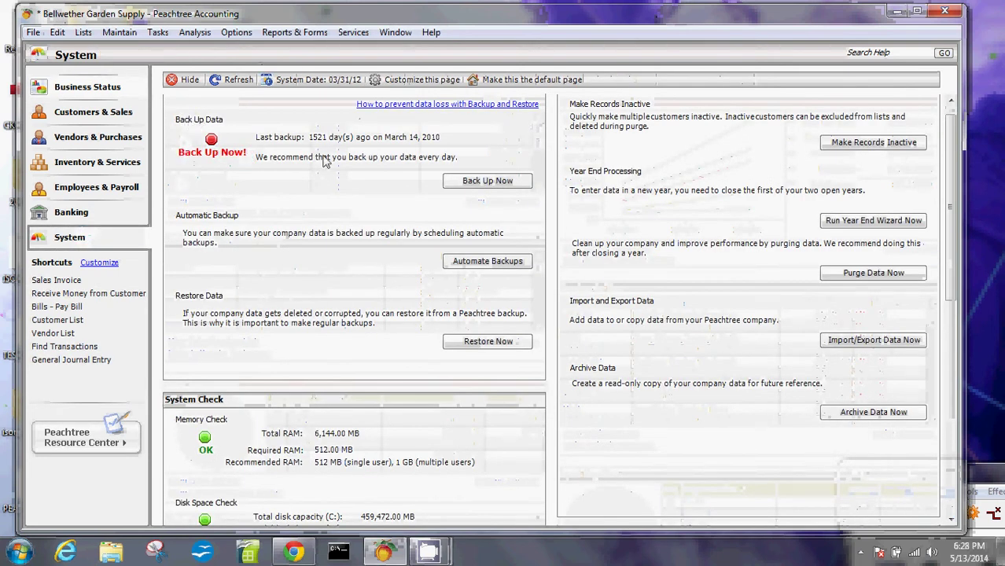
pyautogui.click(495, 264)
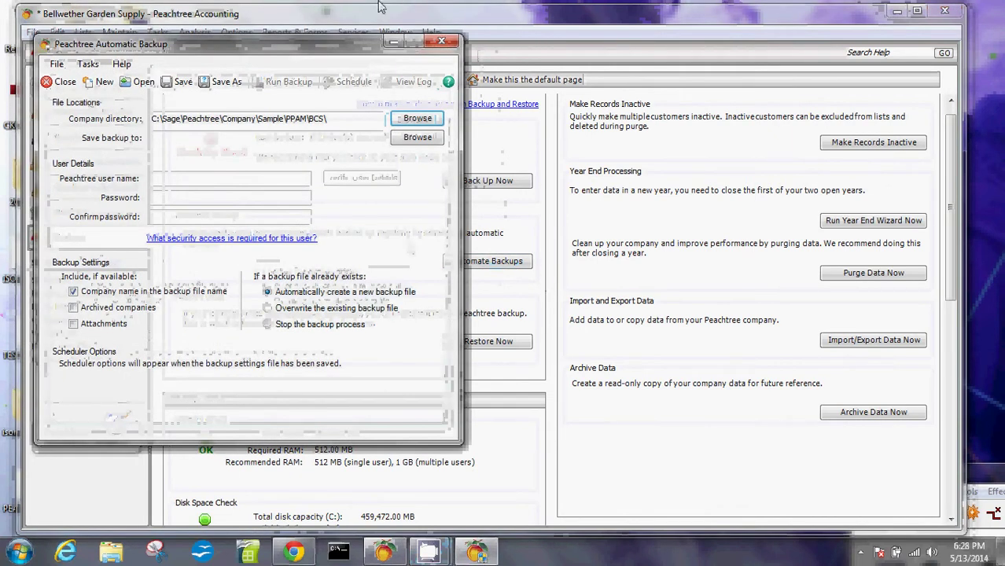
pyautogui.moveTo(320, 45); pyautogui.dragTo(713, 79)
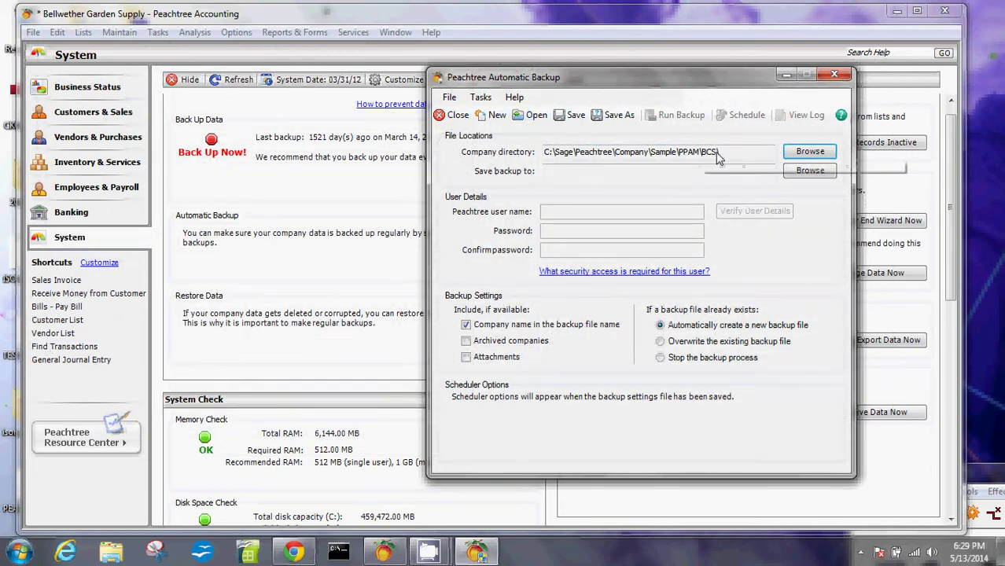
# - Set the company directory for the backup to C:\Sage\Peachtree\Company\isonetll
pyautogui.moveTo(720, 151); pyautogui.dragTo(533, 155)
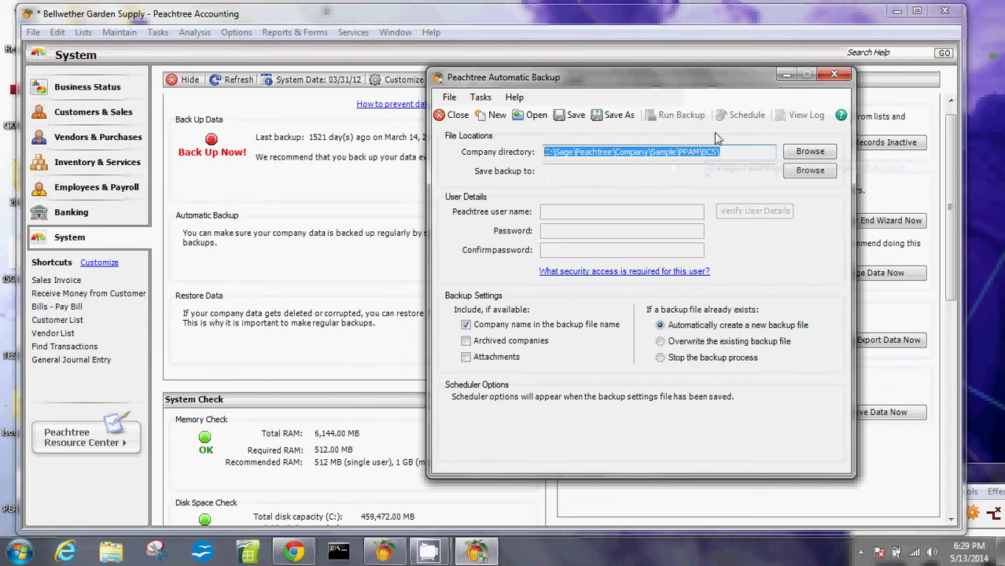
pyautogui.moveTo(738, 151); pyautogui.dragTo(539, 157)
pyautogui.moveTo(563, 159); pyautogui.dragTo(810, 155)
pyautogui.click(810, 152)
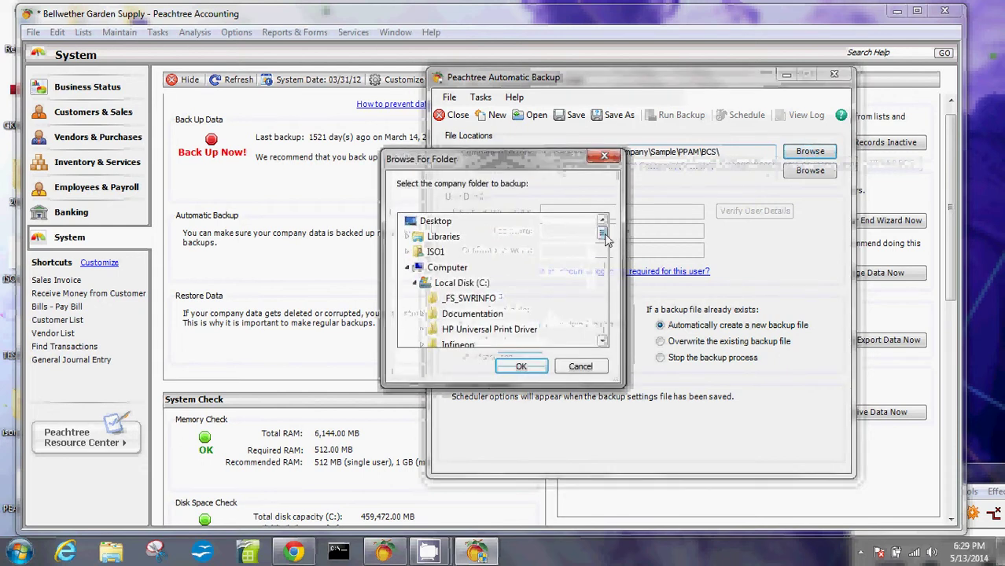
pyautogui.moveTo(601, 231); pyautogui.dragTo(603, 240)
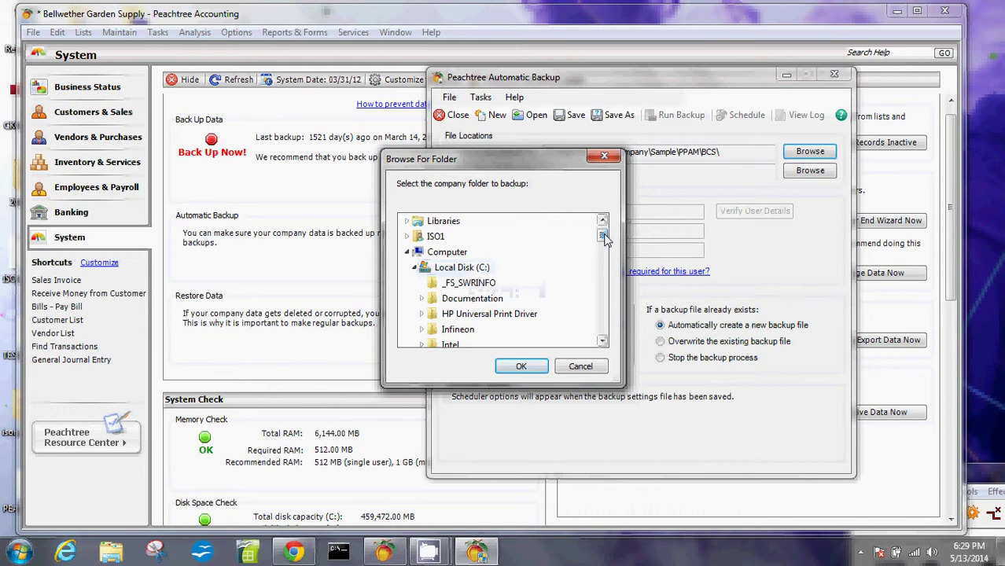
pyautogui.moveTo(605, 239); pyautogui.dragTo(602, 254)
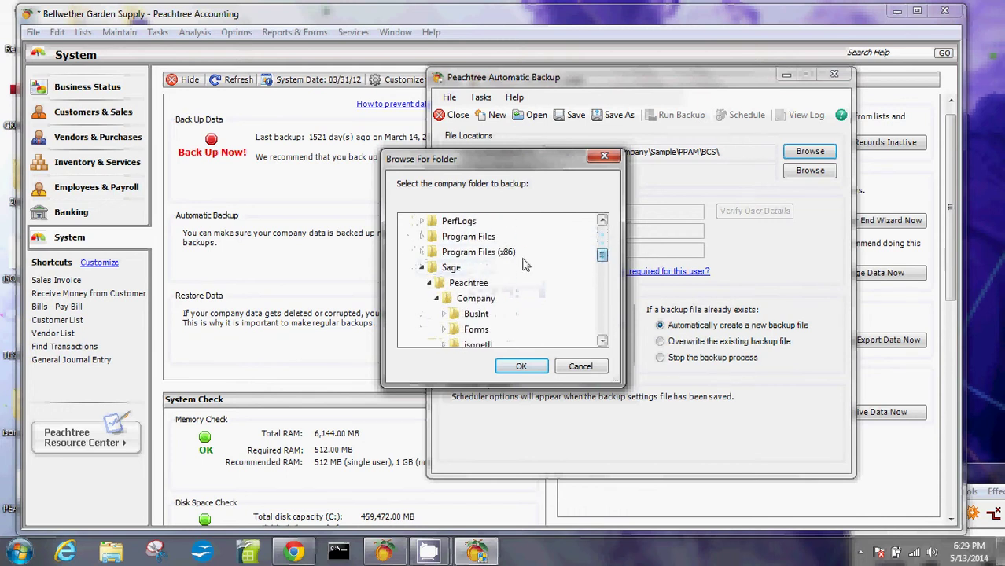
pyautogui.click(474, 298)
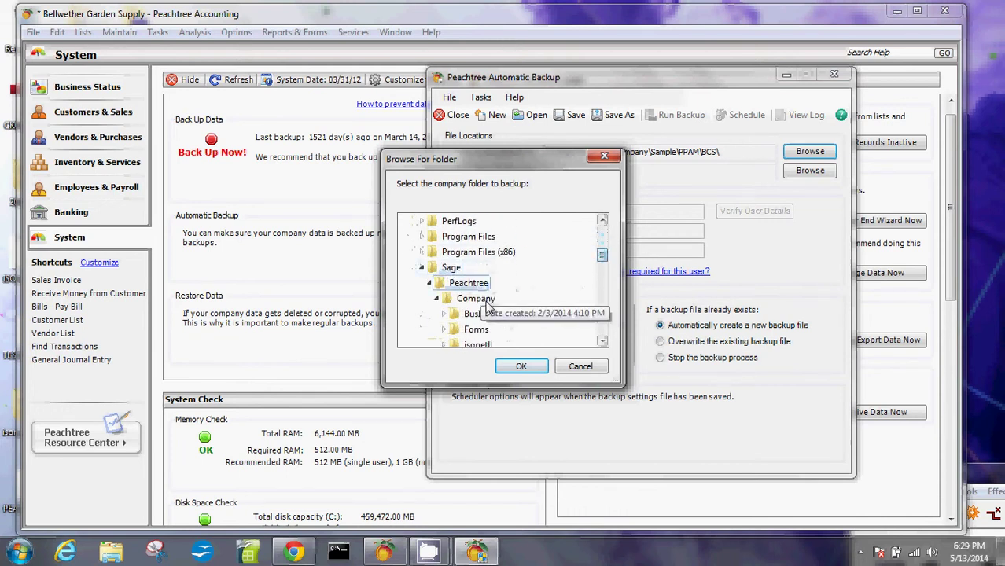
pyautogui.moveTo(602, 254); pyautogui.dragTo(602, 258)
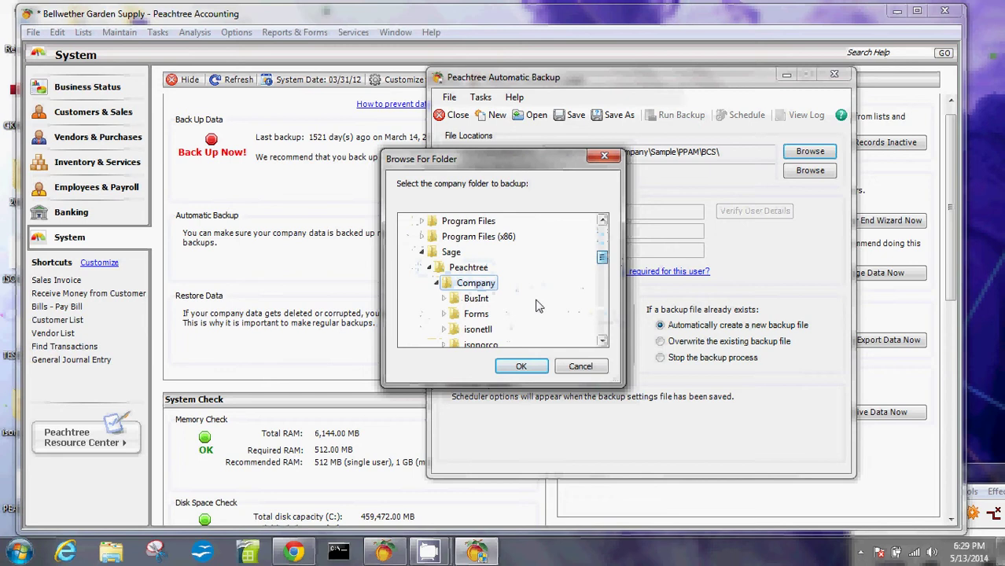
pyautogui.doubleClick(479, 331)
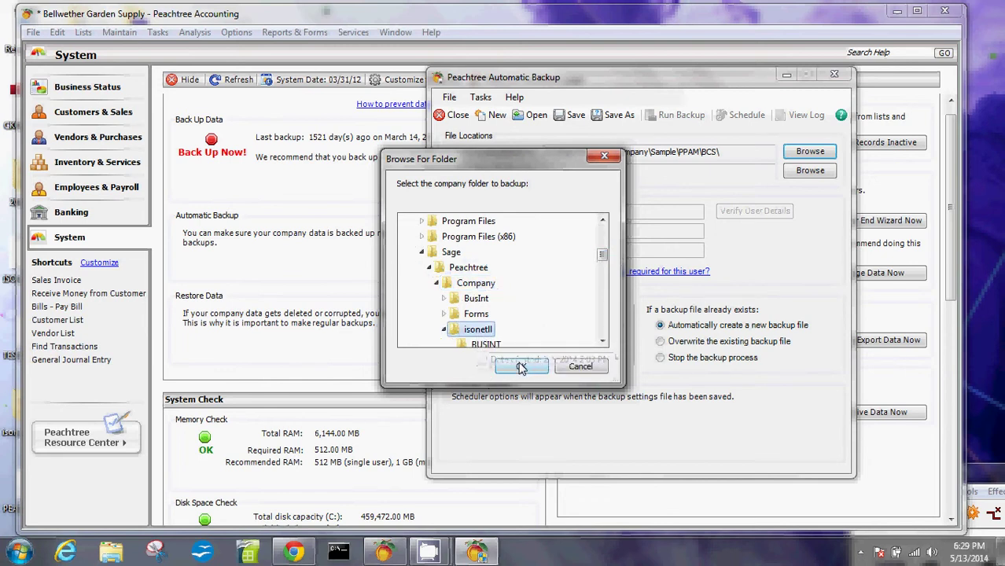
pyautogui.click(520, 367)
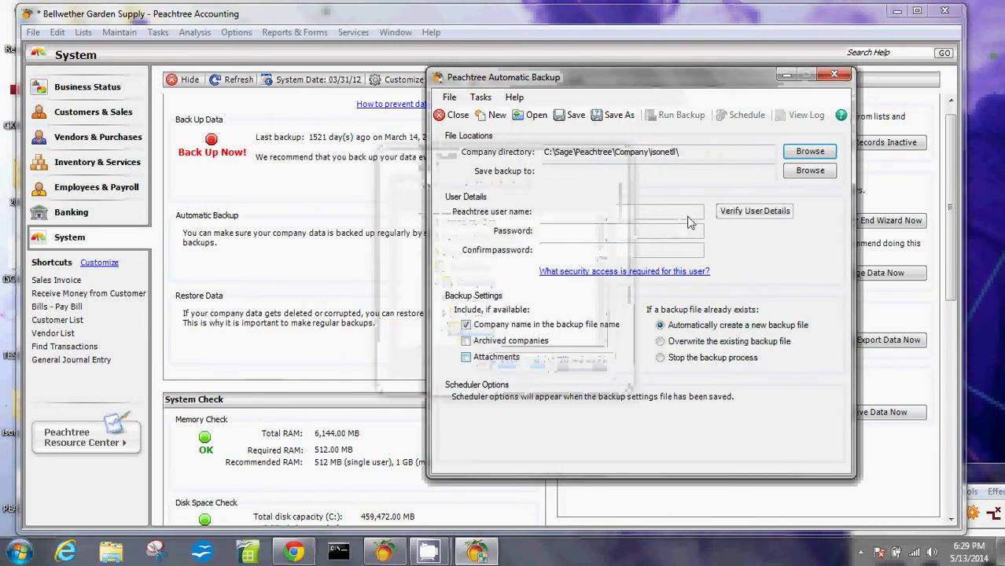
pyautogui.moveTo(689, 153); pyautogui.dragTo(502, 155)
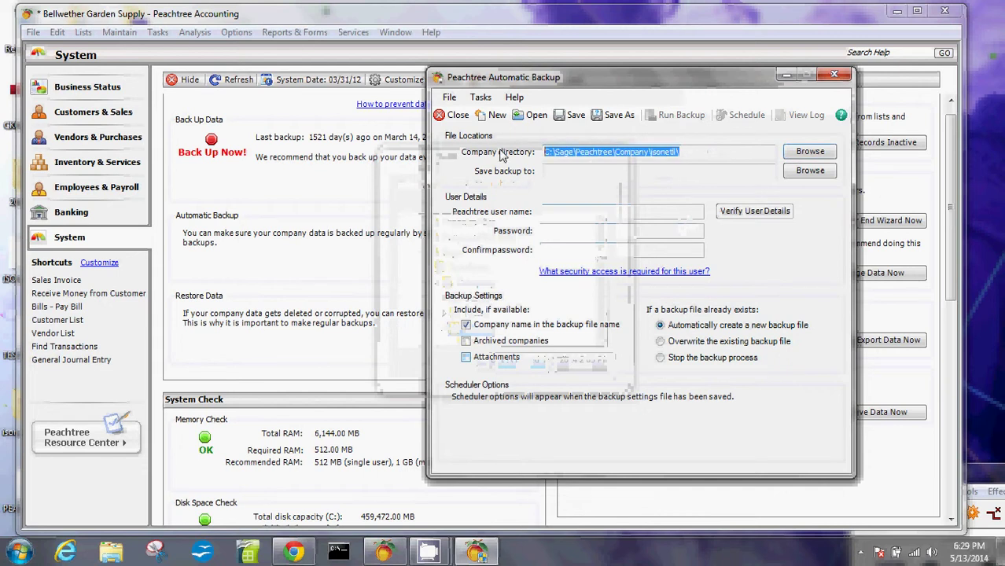
# - Set the backup destination folder to C:\PeachtreeWork\AutoBackup
pyautogui.click(554, 175)
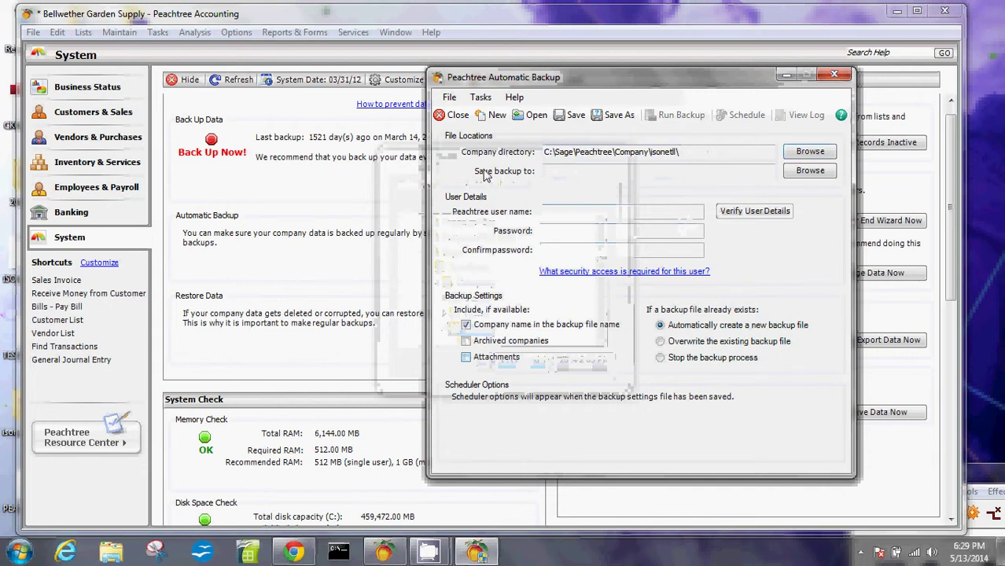
pyautogui.click(792, 173)
pyautogui.moveTo(601, 234); pyautogui.dragTo(597, 263)
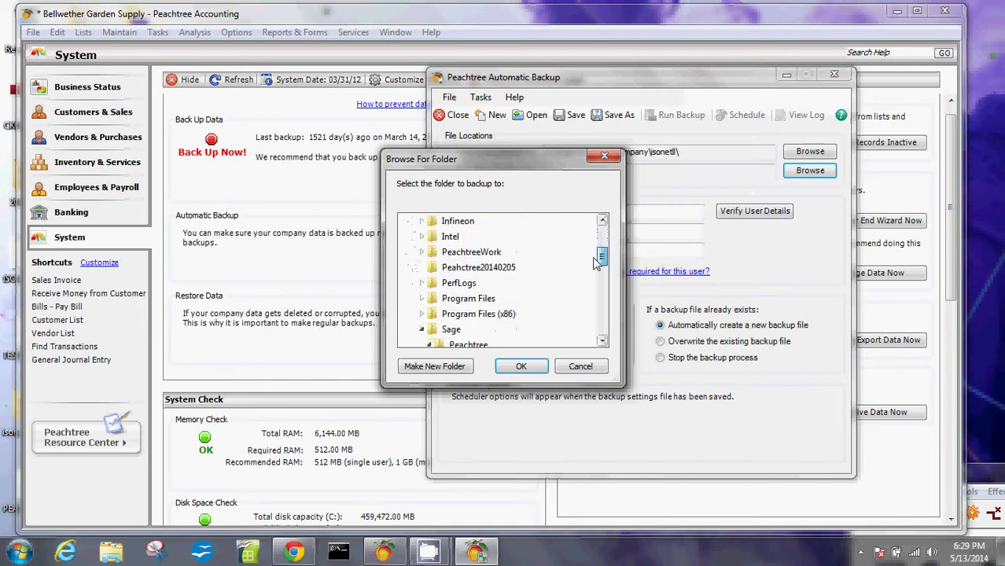
pyautogui.click(474, 257)
pyautogui.moveTo(602, 247); pyautogui.dragTo(603, 253)
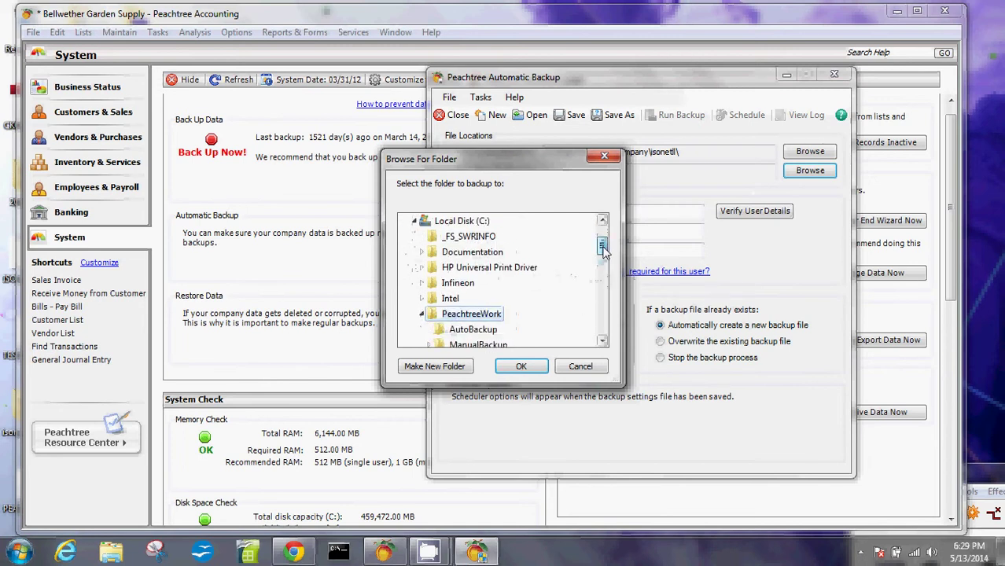
pyautogui.click(474, 331)
pyautogui.click(522, 366)
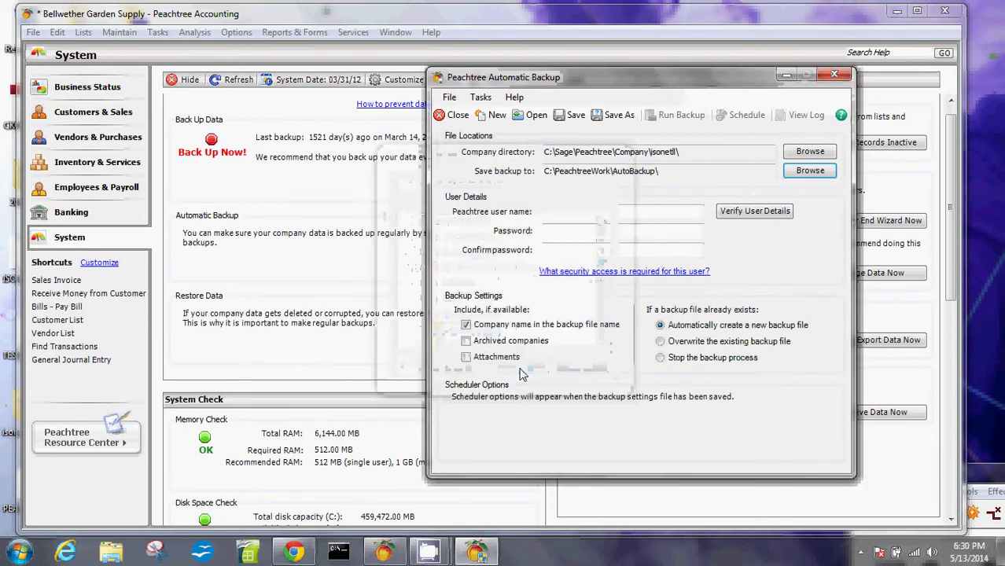
# - Enter Admin as the Peachtree user name, fill in and confirm the account password, and verify the user details
pyautogui.click(583, 212)
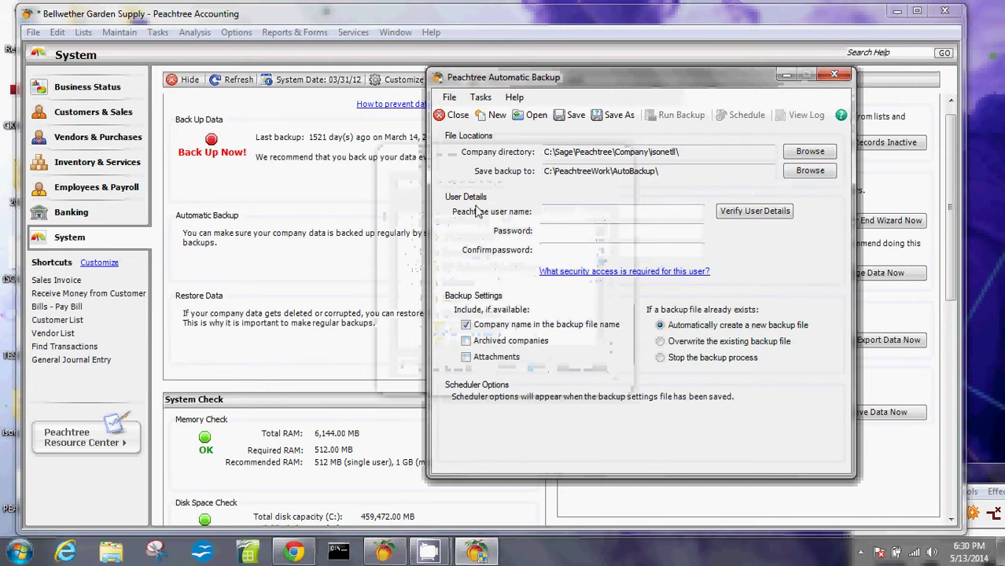
pyautogui.click(583, 230)
pyautogui.write('***')
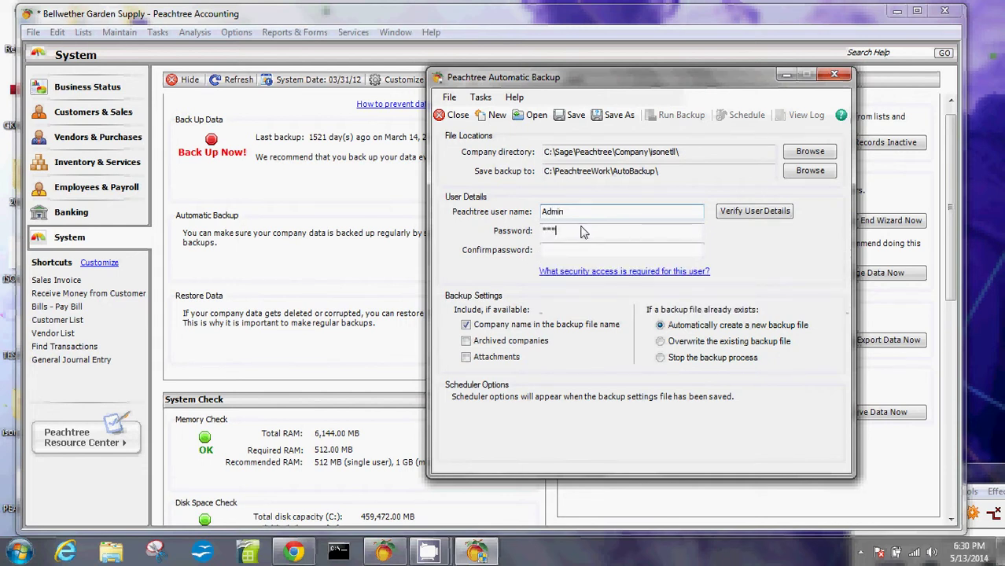
pyautogui.write('*')
pyautogui.press('Tab')
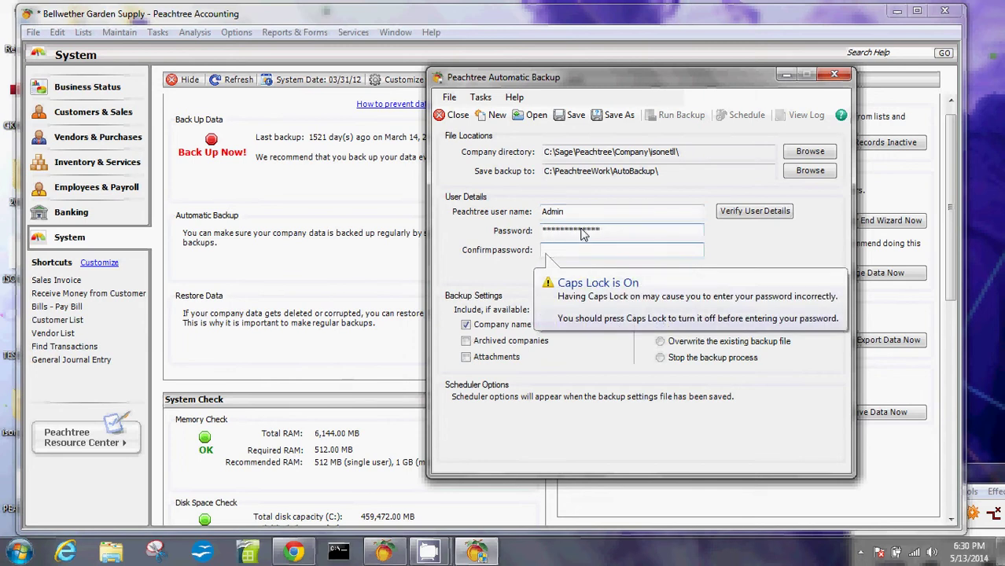
pyautogui.write('******')
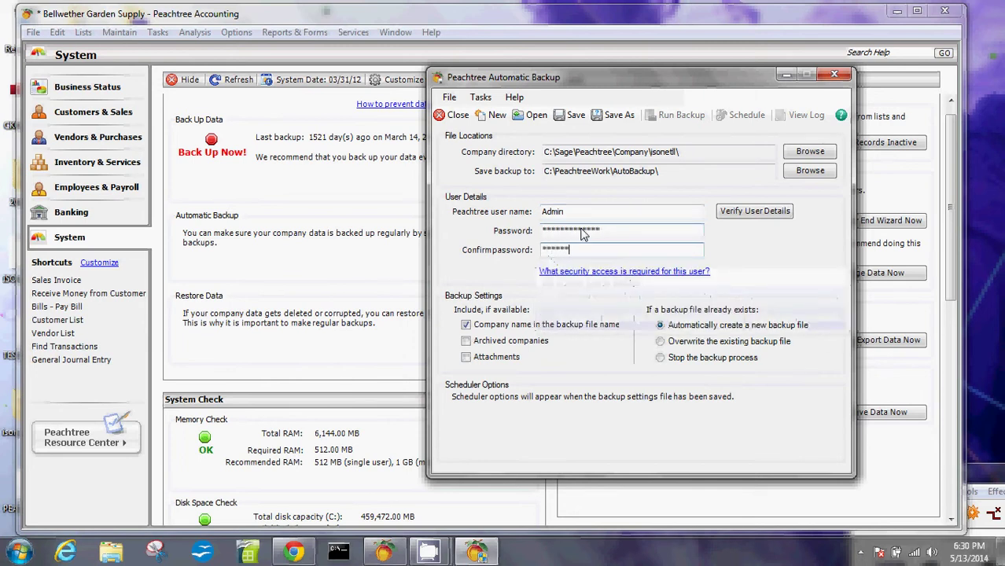
pyautogui.write('**')
pyautogui.click(750, 217)
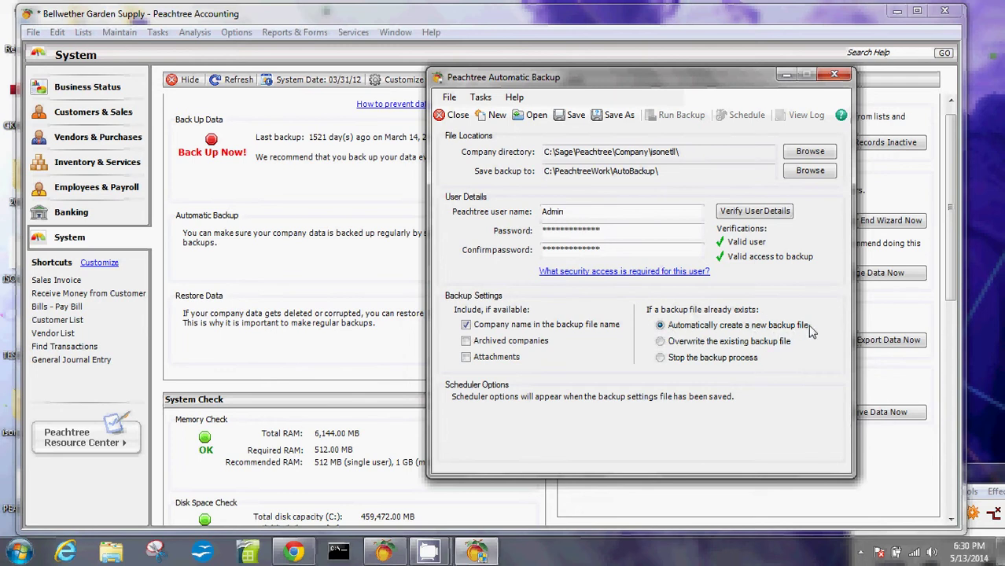
# - Save the backup configuration to the Desktop as PEACHTREEBACK.ptc, replacing the existing file
pyautogui.click(660, 344)
pyautogui.click(612, 119)
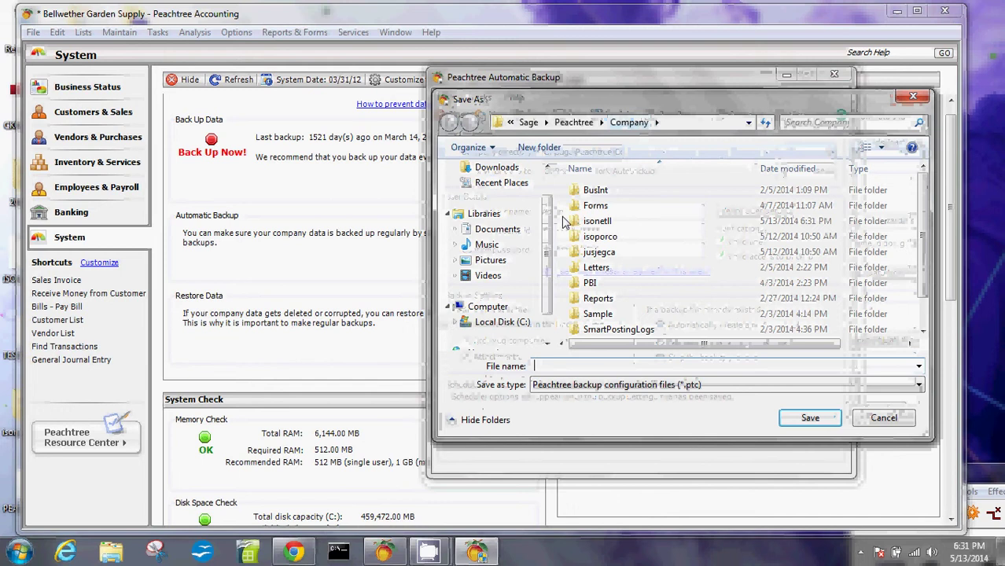
pyautogui.scroll(3, 553, 227)
pyautogui.click(489, 189)
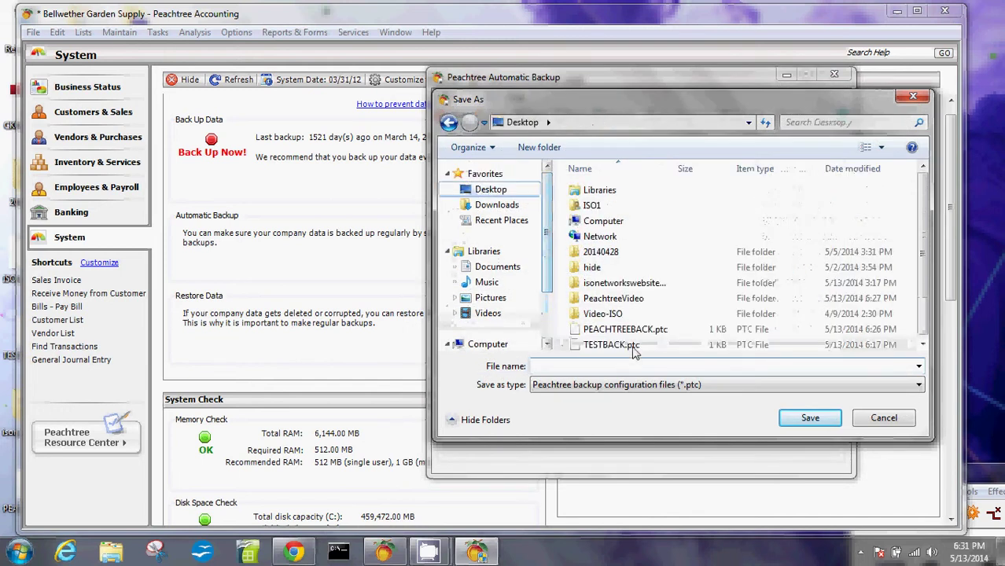
pyautogui.write('PEACH')
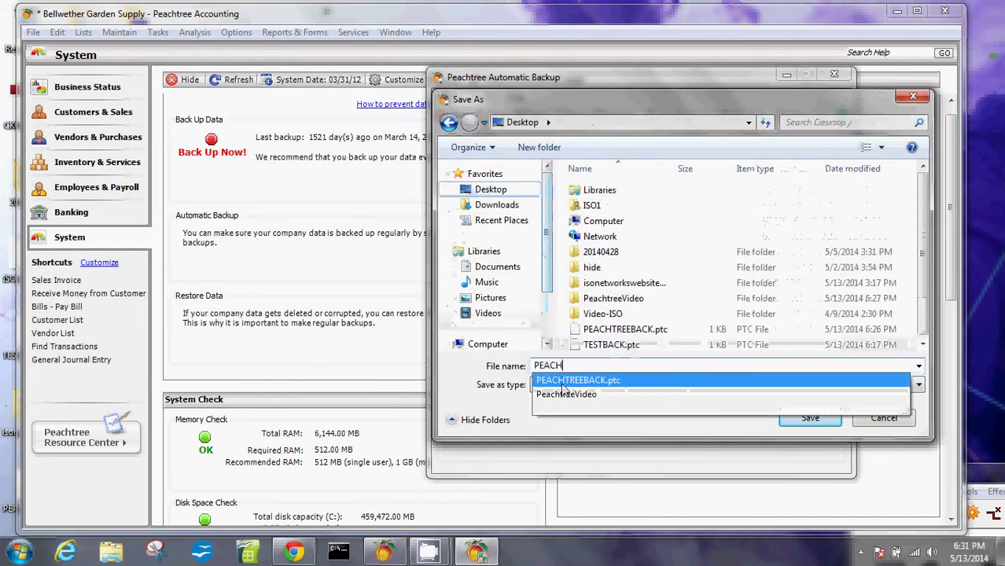
pyautogui.click(560, 379)
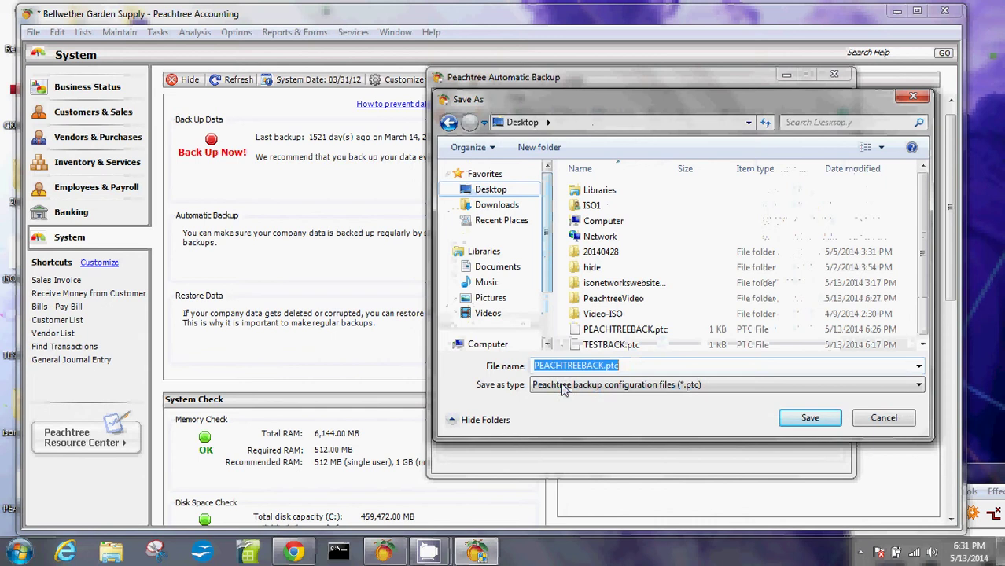
pyautogui.click(818, 419)
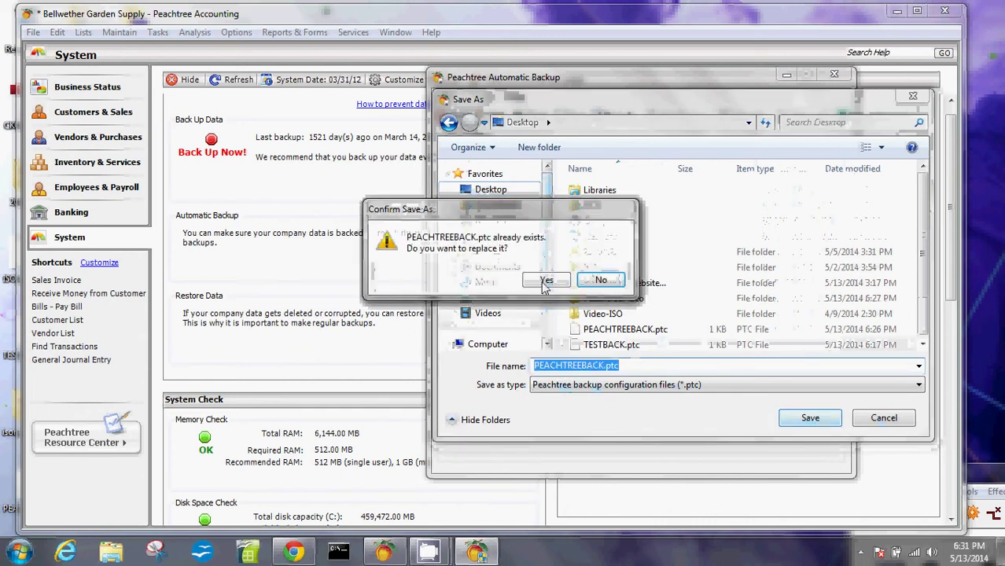
pyautogui.click(546, 284)
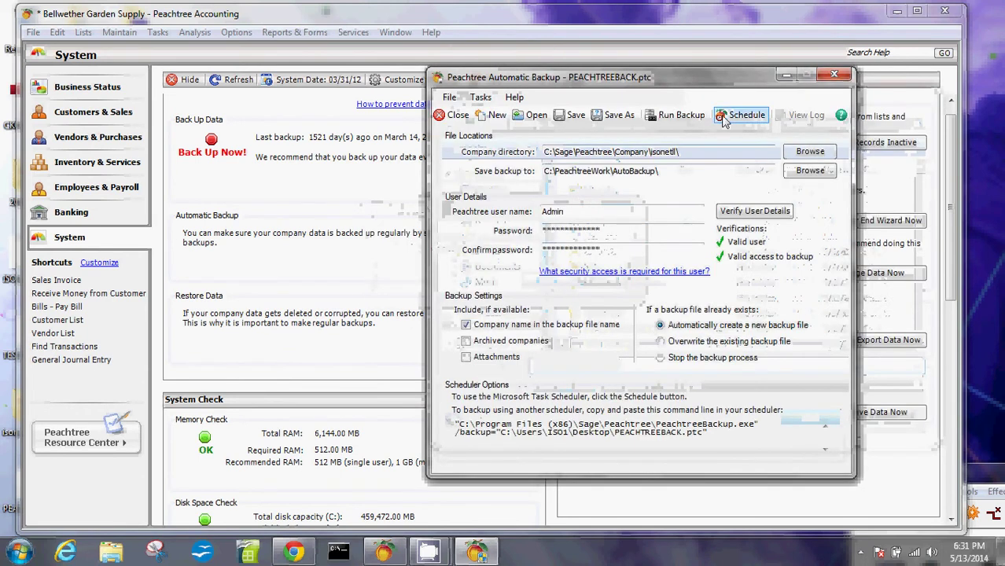